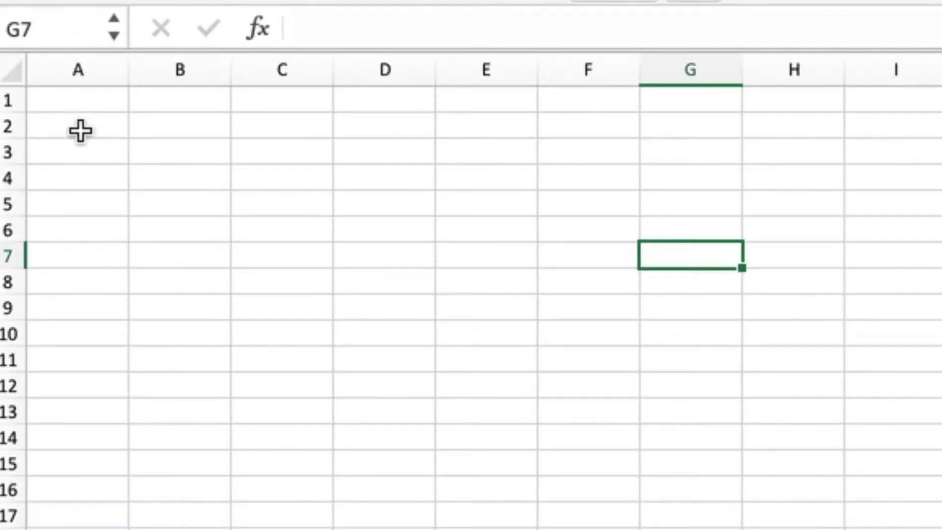
Step: Paste the copied harmonic and frequency table into the sheet starting at cell A2
{"action": "left_click", "coordinate": [79, 131]}
{"action": "type", "text": "1\t10.9\t\t1.5\t16.35\t\t11 2\t22.2\t\t0.75\t16.65\t\t22 3\t34\t\t0.5\t17\t\t33 4\t44.8\t\t0.375\t16.8\t\t44 5\t56.1\t\t0.3\t16.83\t\t55 6\t67.5\t\t0.25\t16.88\t\t66"}
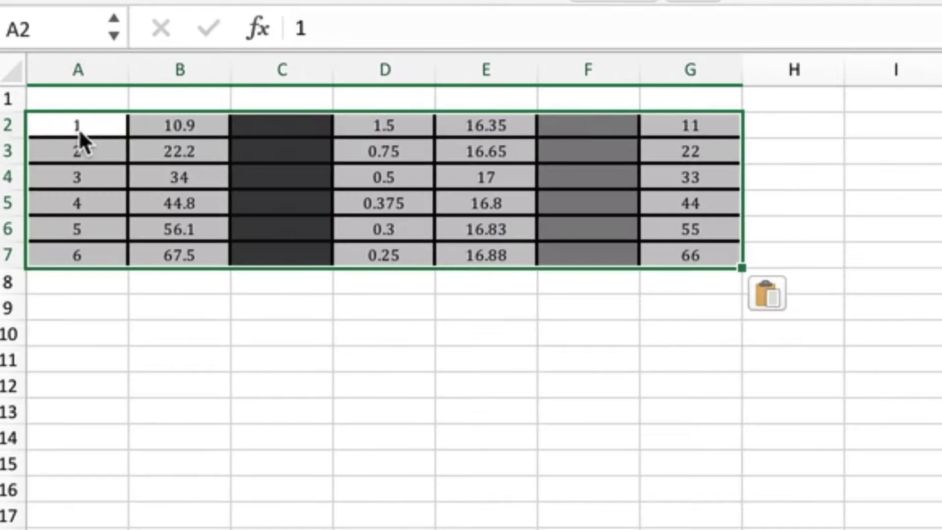
Step: Head column A 'Harmonic Number' and column B 'Measured Frequency'
{"action": "left_click", "coordinate": [83, 95]}
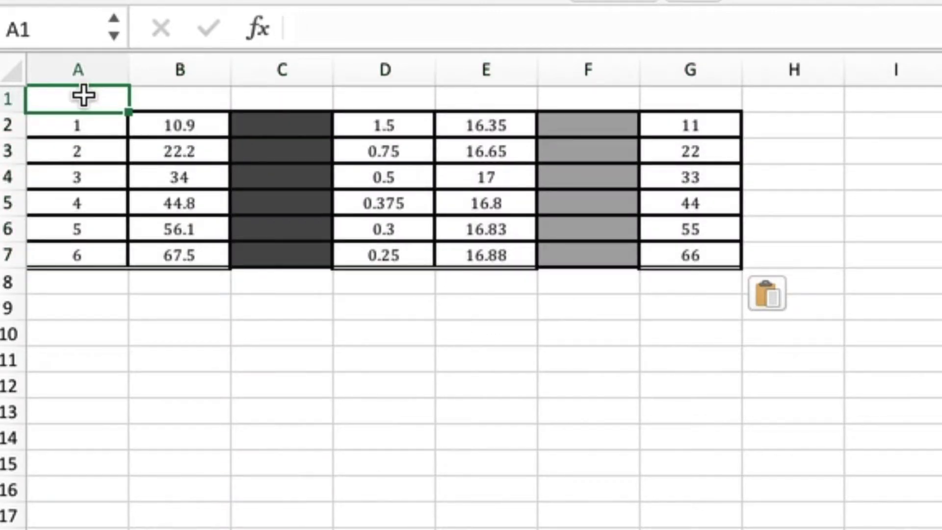
{"action": "type", "text": "Harmonic"}
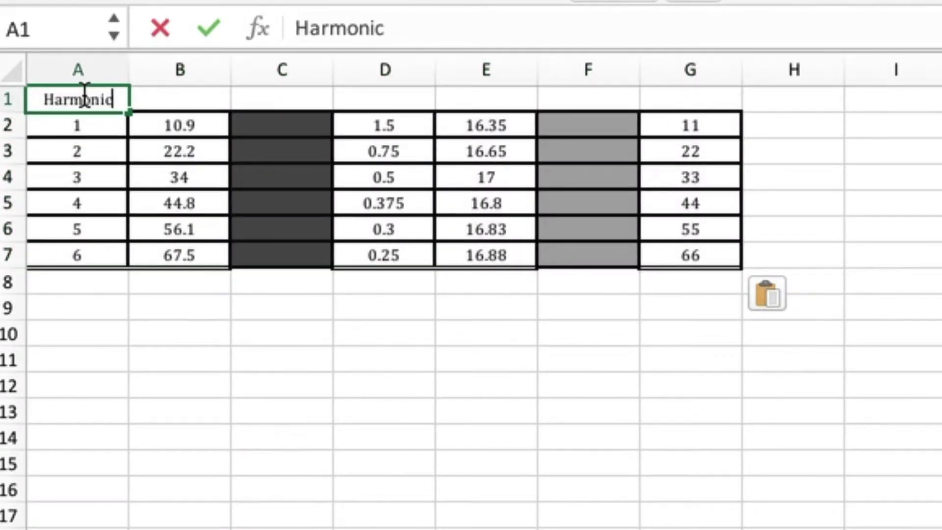
{"action": "type", "text": " Number"}
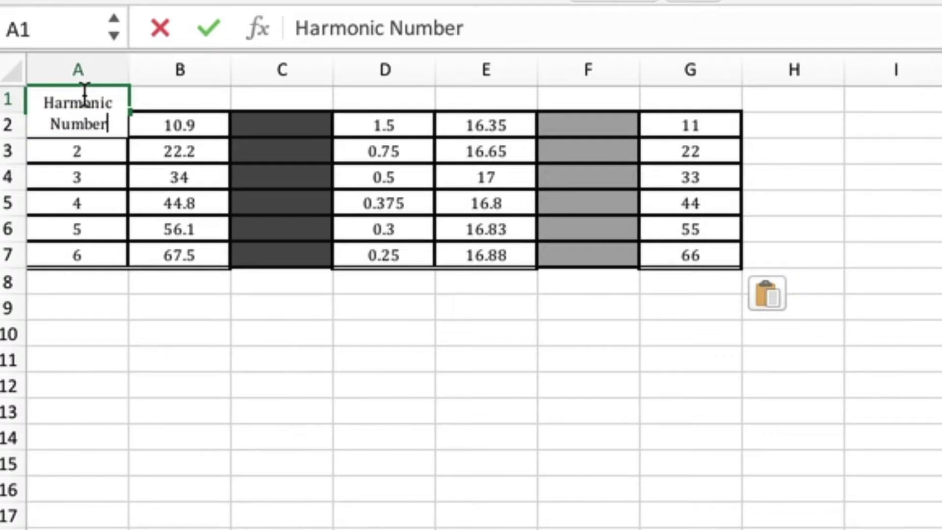
{"action": "left_click", "coordinate": [176, 99]}
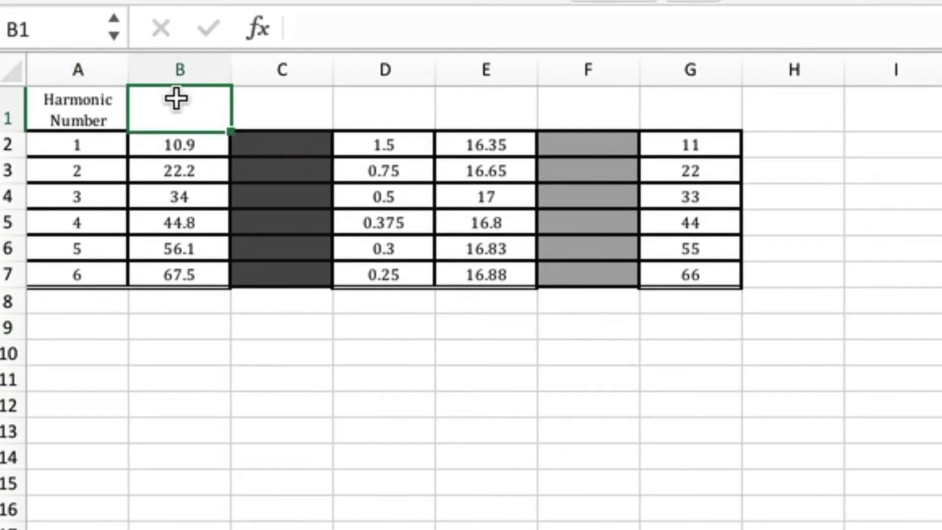
{"action": "type", "text": "M"}
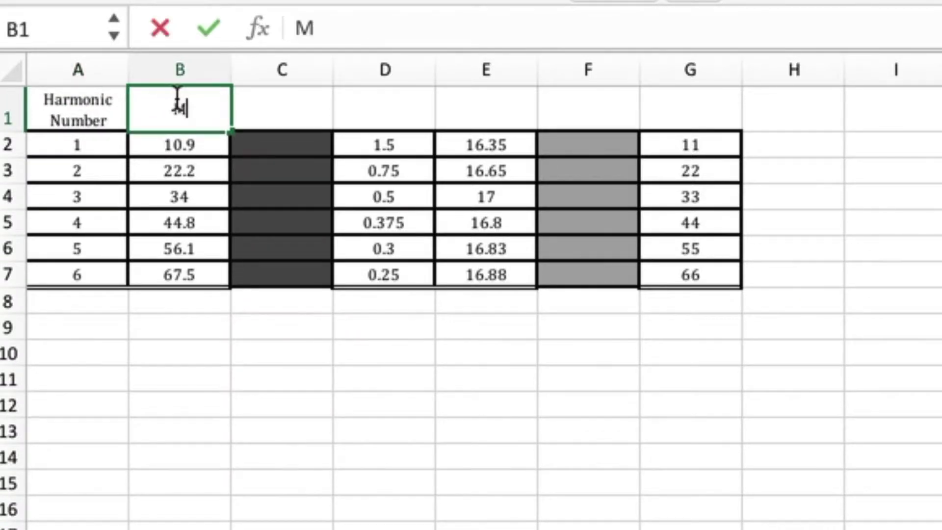
{"action": "type", "text": "easured "}
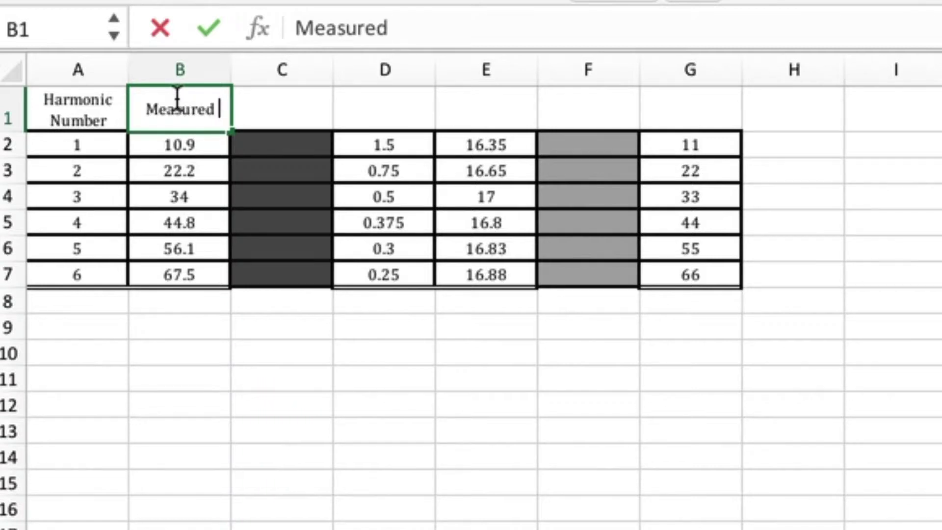
{"action": "type", "text": "Frequncy"}
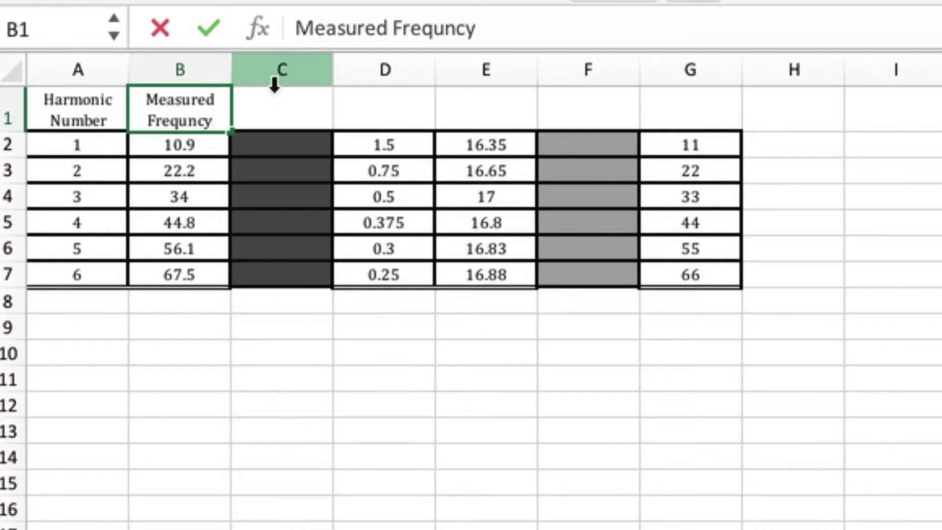
Step: Delete columns C through F and head the new column C 'Theoretical Frequency'
{"action": "left_click", "coordinate": [289, 73]}
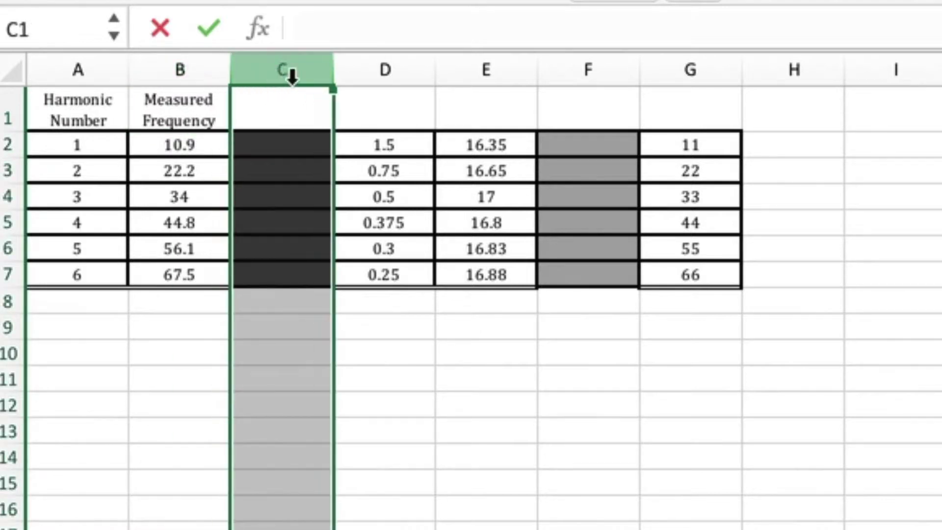
{"action": "left_click", "coordinate": [579, 71], "text": "shift"}
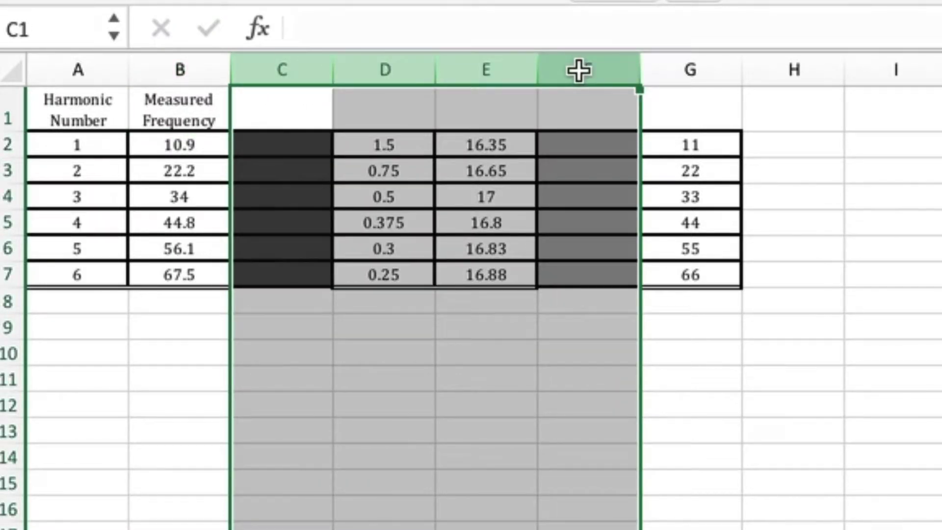
{"action": "right_click", "coordinate": [579, 71]}
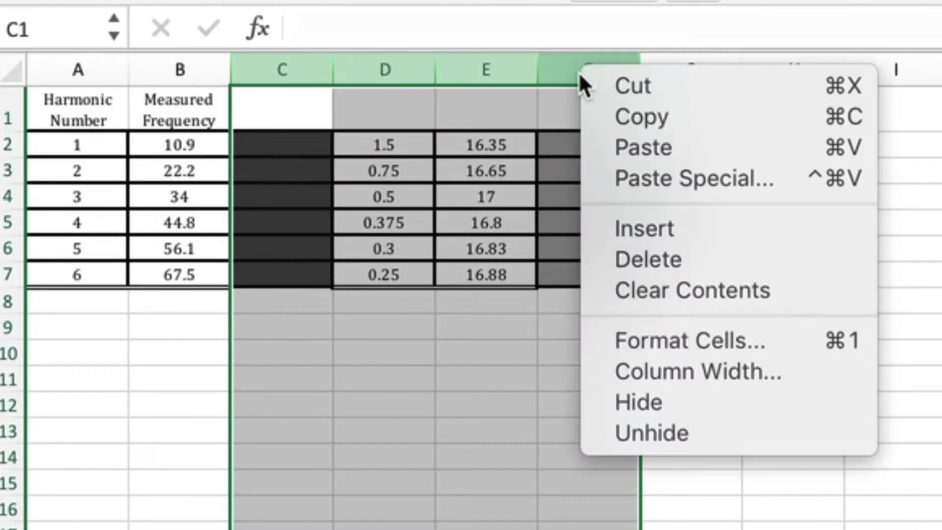
{"action": "left_click", "coordinate": [625, 252]}
{"action": "left_click", "coordinate": [266, 113]}
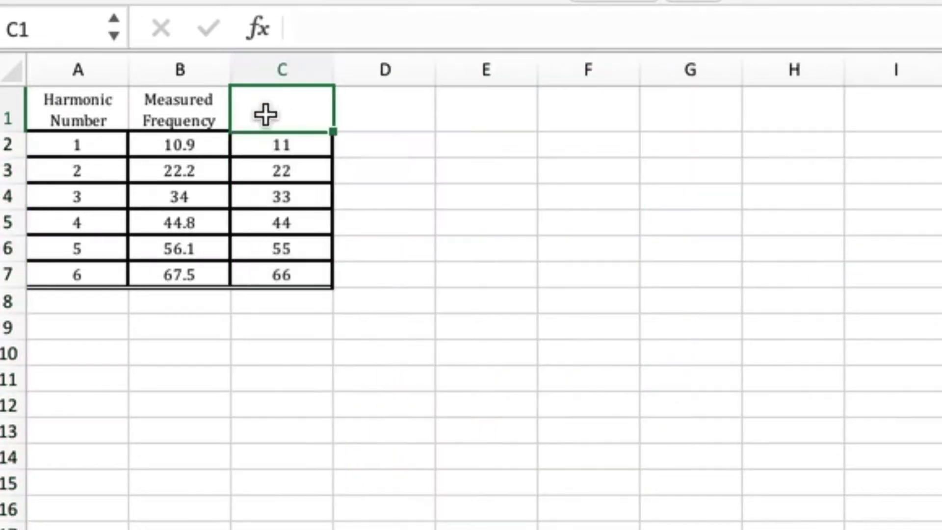
{"action": "type", "text": "Theoretical F"}
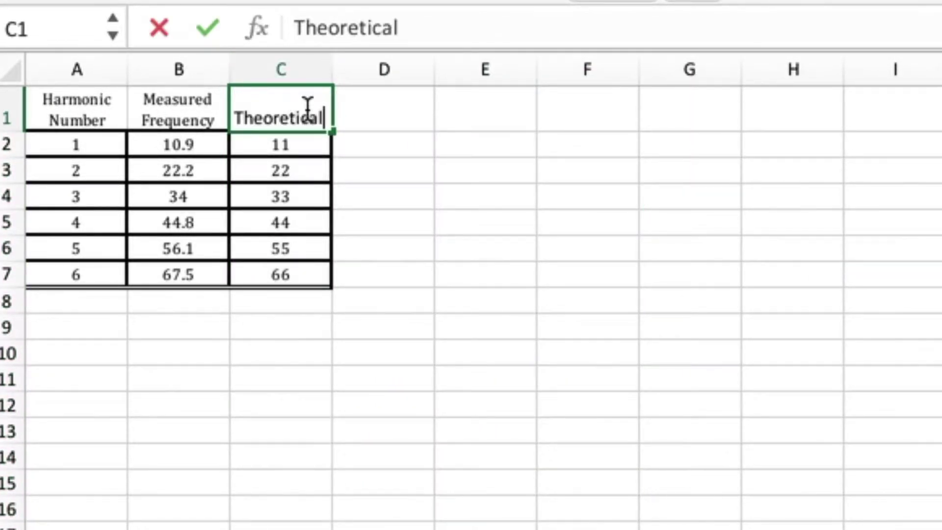
{"action": "type", "text": "requency"}
Step: Replace every 'Hz' in A2:C7 with nothing, leaving plain numeric frequencies
{"action": "key", "text": "Return"}
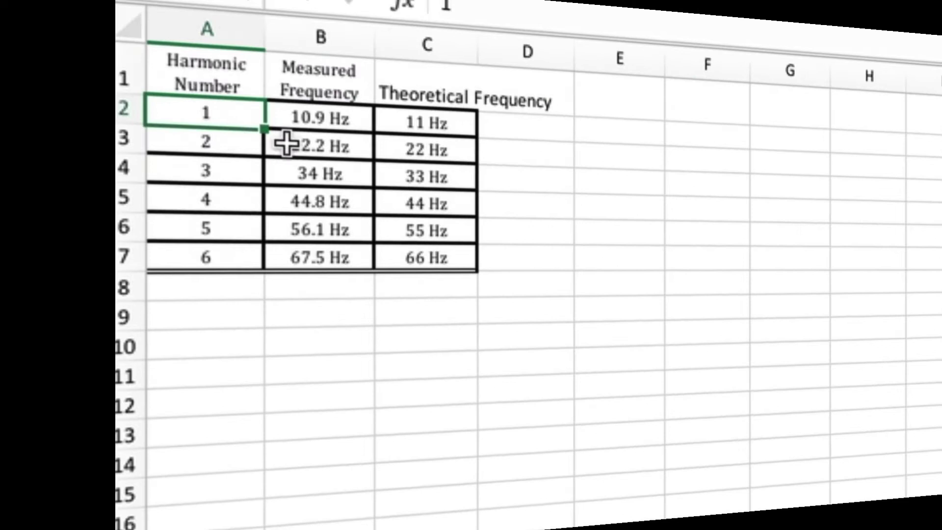
{"action": "left_click_drag", "start_coordinate": [144, 154], "coordinate": [296, 269]}
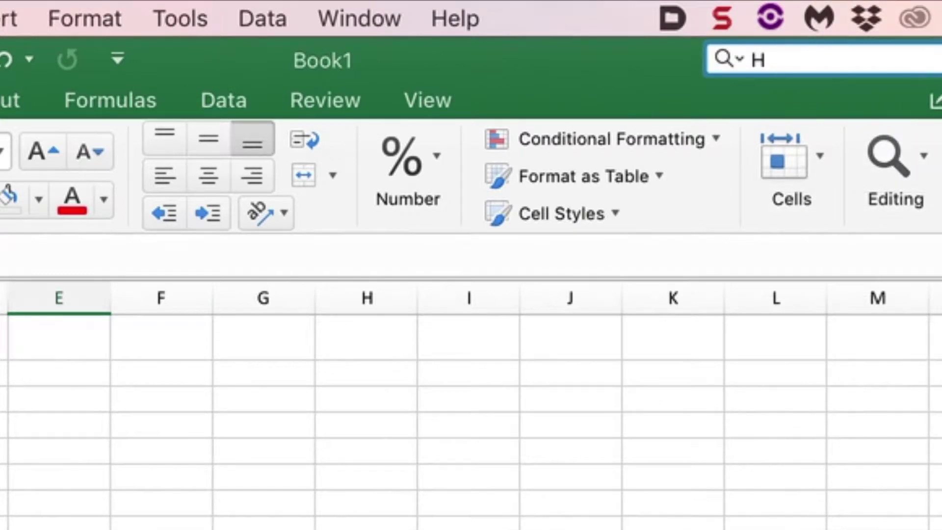
{"action": "type", "text": "z"}
{"action": "left_click", "coordinate": [736, 59]}
{"action": "left_click", "coordinate": [768, 150]}
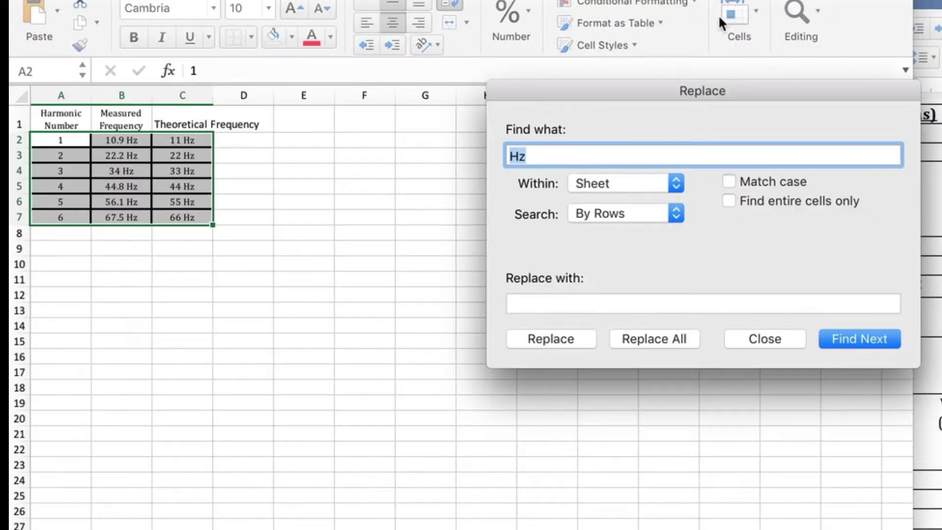
{"action": "left_click", "coordinate": [631, 337]}
{"action": "left_click", "coordinate": [897, 260]}
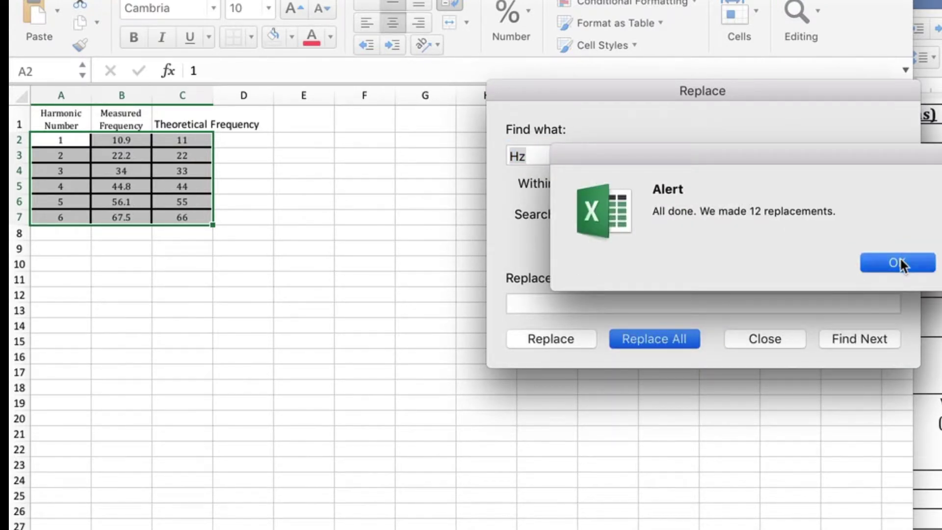
{"action": "left_click", "coordinate": [783, 343]}
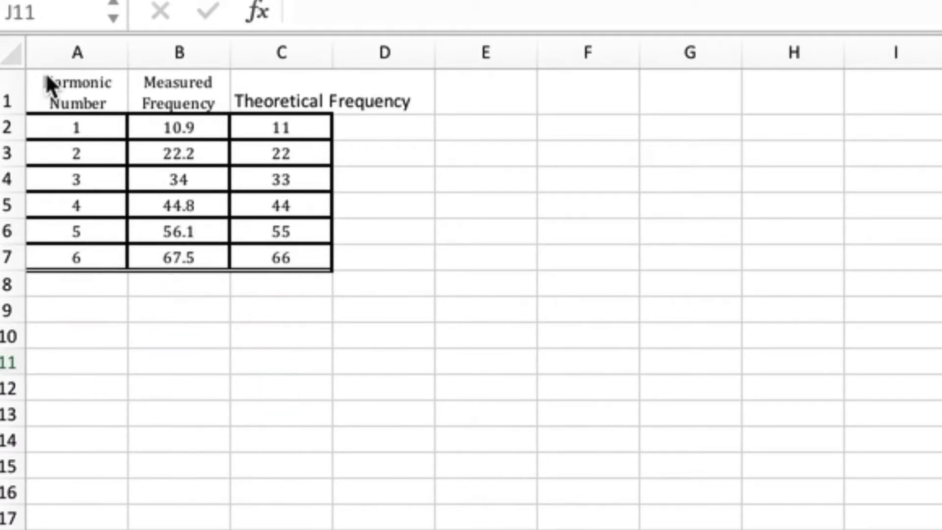
Step: Insert a Scatter with Straight Lines and Markers chart from the A1:C7 table
{"action": "left_click_drag", "start_coordinate": [47, 77], "coordinate": [278, 260]}
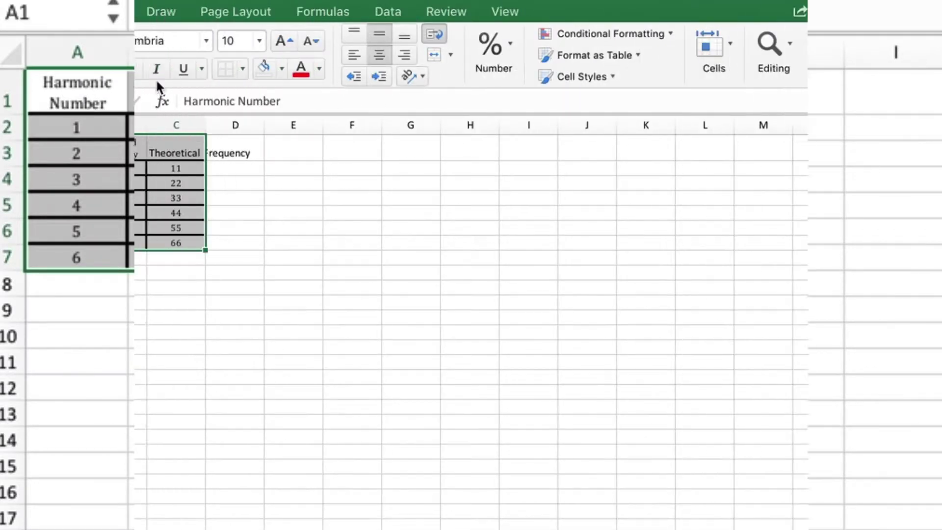
{"action": "left_click", "coordinate": [109, 11]}
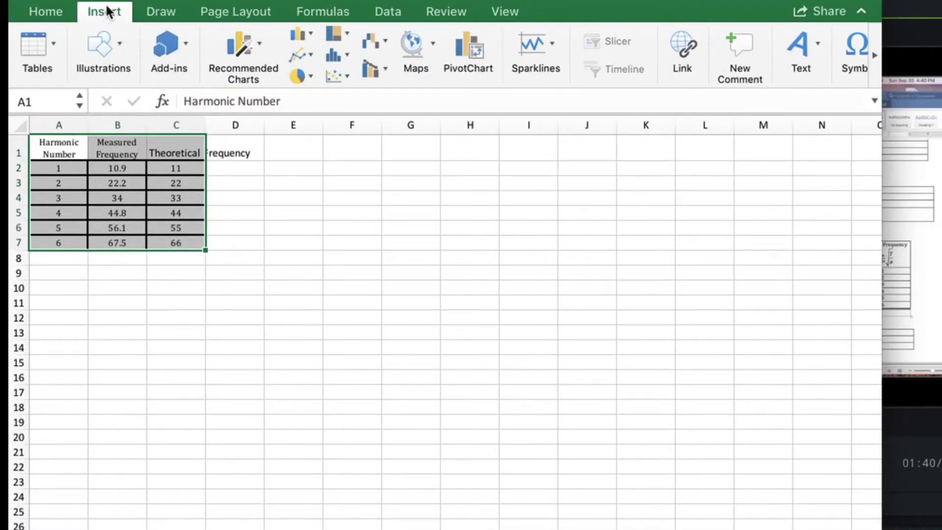
{"action": "left_click", "coordinate": [340, 73]}
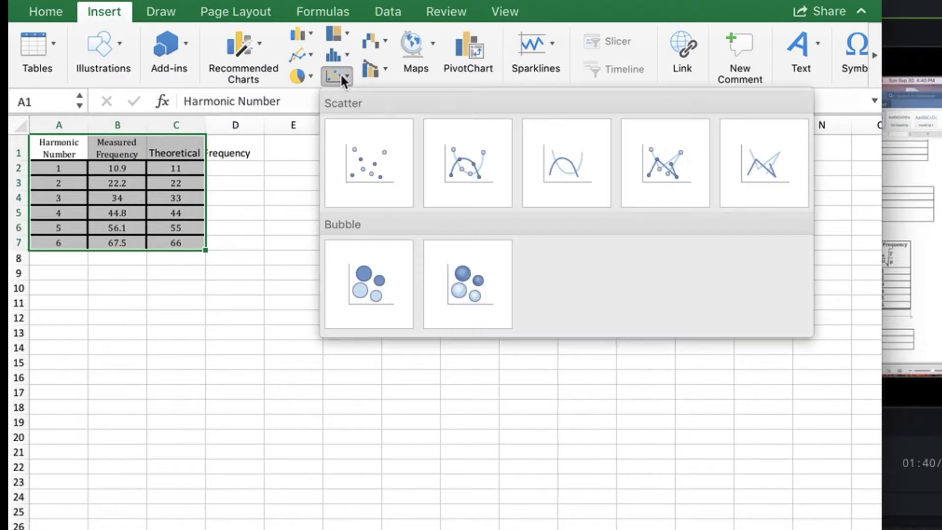
{"action": "left_click", "coordinate": [658, 169]}
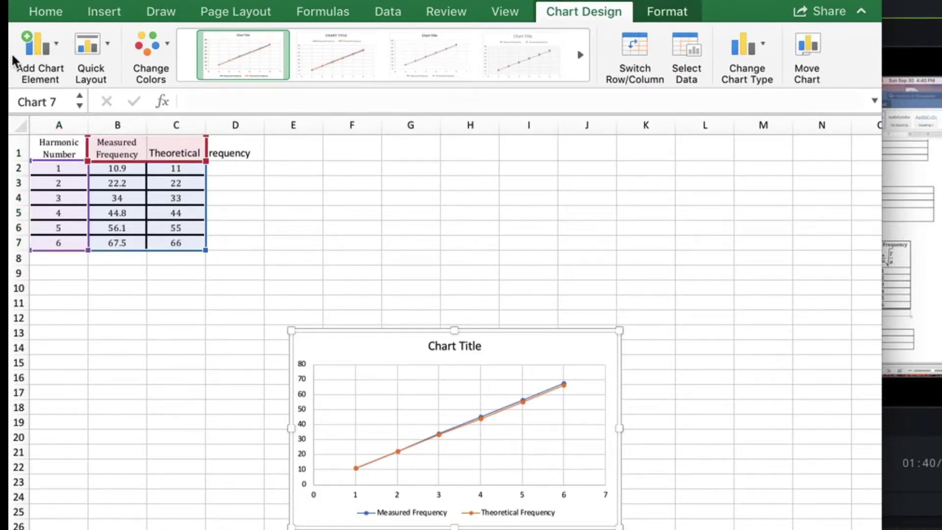
Step: Add a chart title above the chart reading 'Frequency vs Harmonic Number'
{"action": "left_click", "coordinate": [39, 51]}
{"action": "mouse_move", "coordinate": [79, 124]}
{"action": "left_click", "coordinate": [264, 163]}
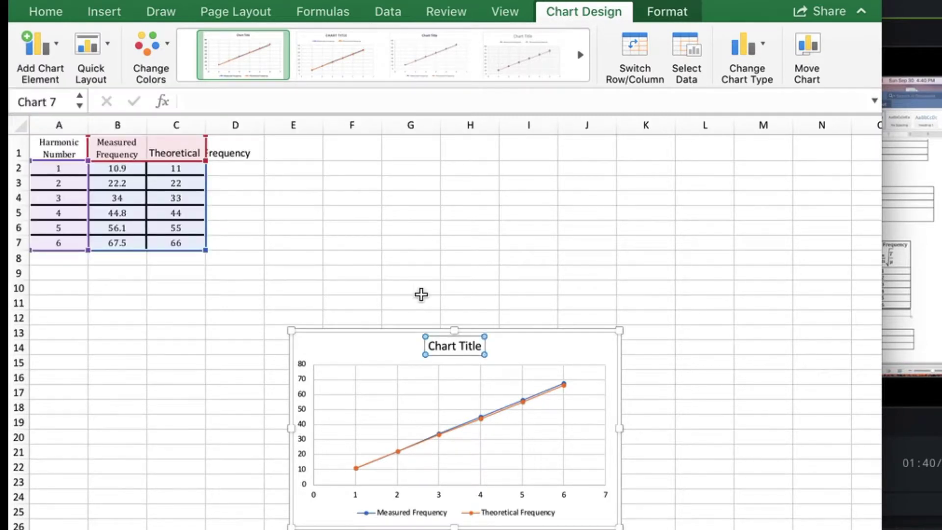
{"action": "left_click", "coordinate": [445, 343]}
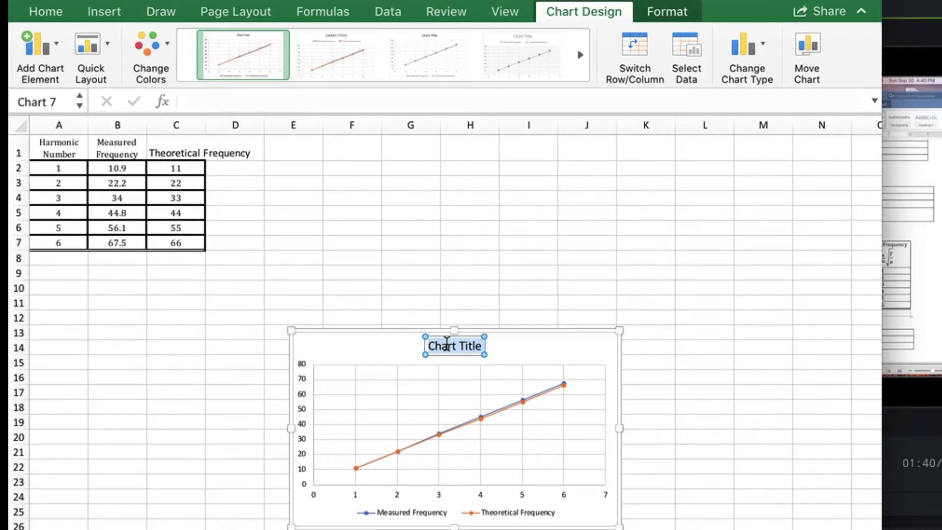
{"action": "type", "text": "Fre"}
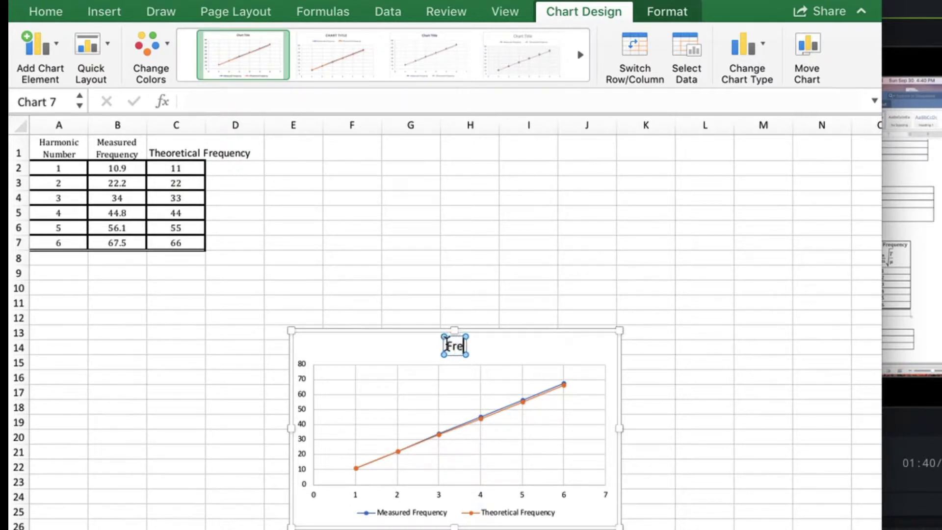
{"action": "type", "text": "quency"}
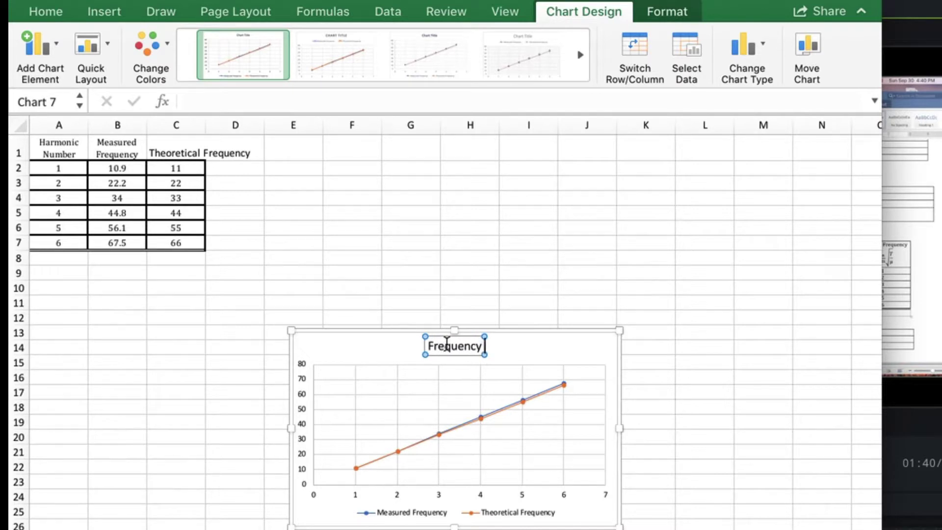
{"action": "type", "text": " vs Harmonic Number"}
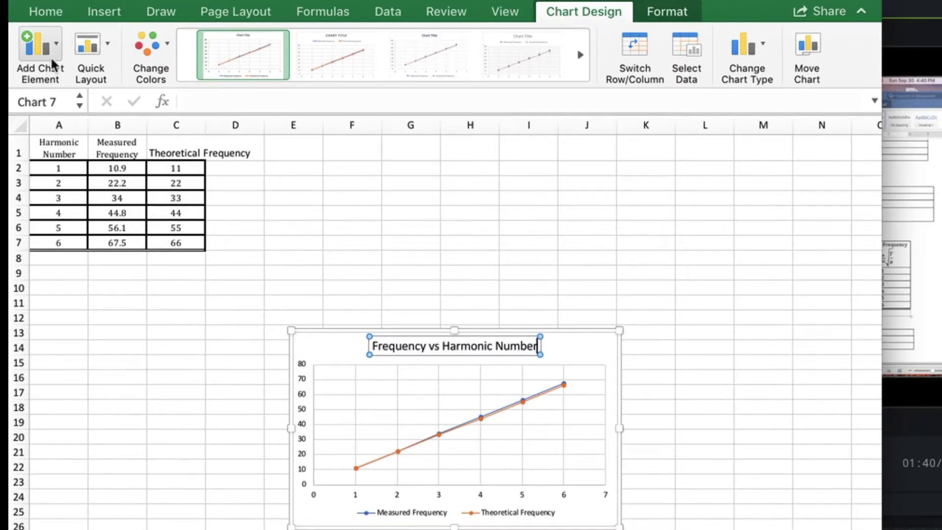
Step: Add a primary horizontal axis title reading 'Harmonic #'
{"action": "left_click", "coordinate": [38, 55]}
{"action": "mouse_move", "coordinate": [61, 103]}
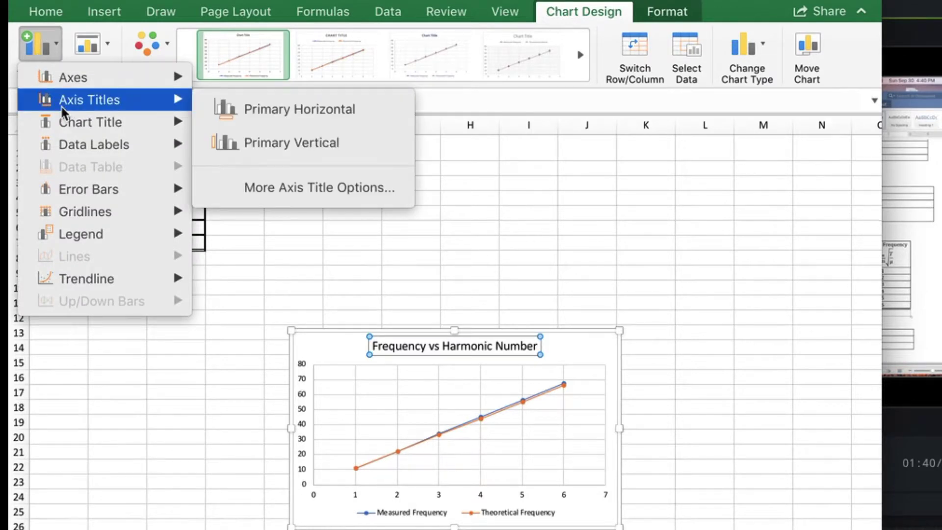
{"action": "left_click", "coordinate": [255, 120]}
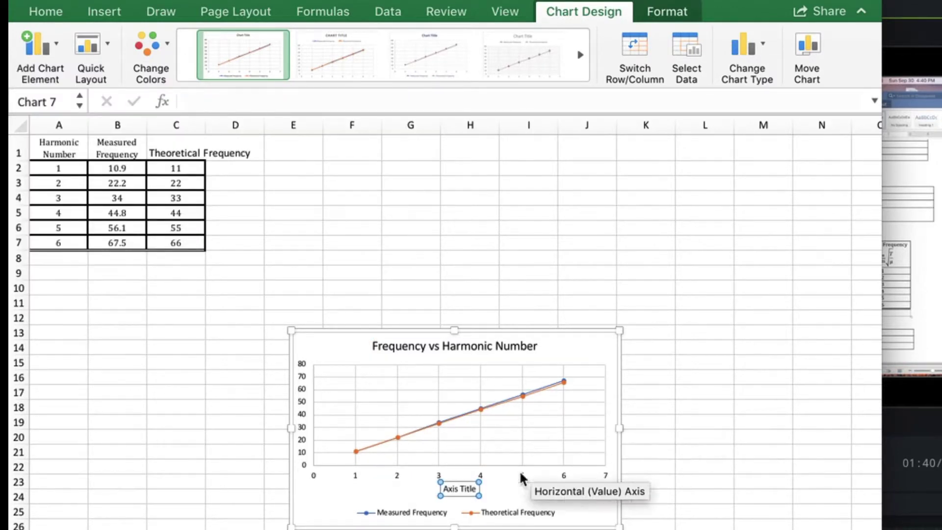
{"action": "triple_click", "coordinate": [459, 489]}
{"action": "type", "text": "H"}
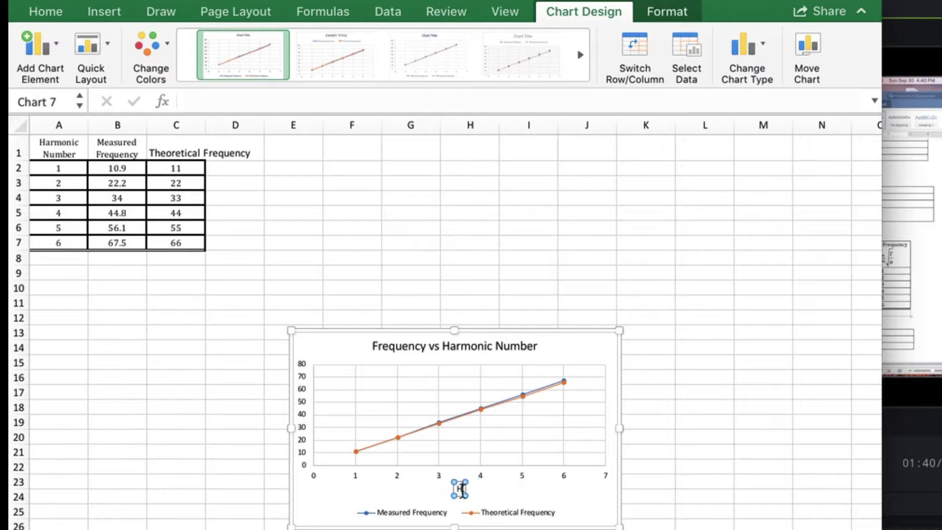
{"action": "type", "text": "armonic #"}
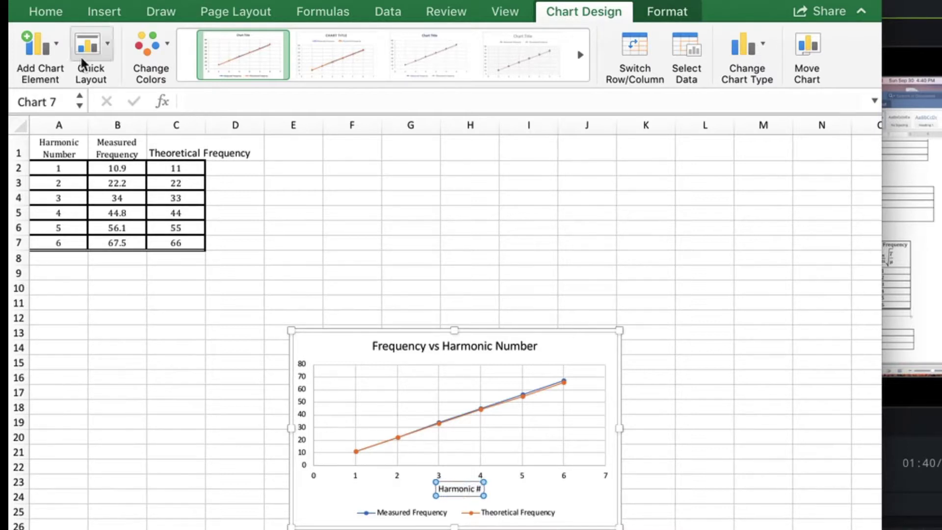
{"action": "left_click", "coordinate": [37, 47]}
Step: Add a primary vertical axis title reading 'Frequency (Hz)'
{"action": "mouse_move", "coordinate": [65, 122]}
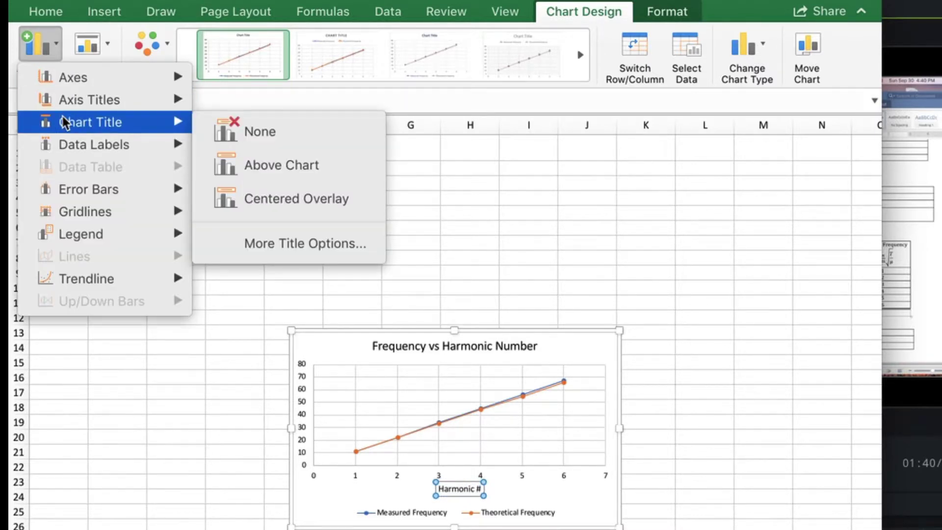
{"action": "mouse_move", "coordinate": [78, 104]}
{"action": "left_click", "coordinate": [260, 143]}
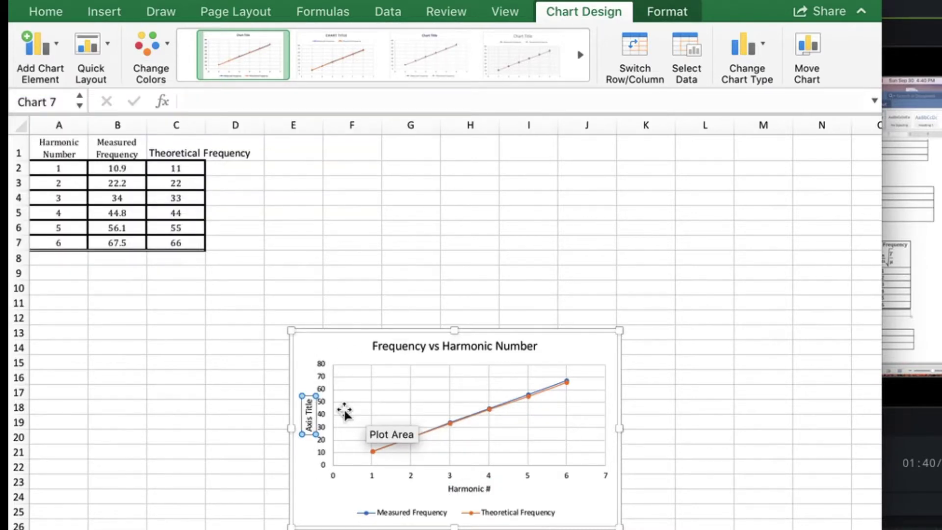
{"action": "left_click", "coordinate": [308, 408]}
{"action": "type", "text": "Frequency (Hz)"}
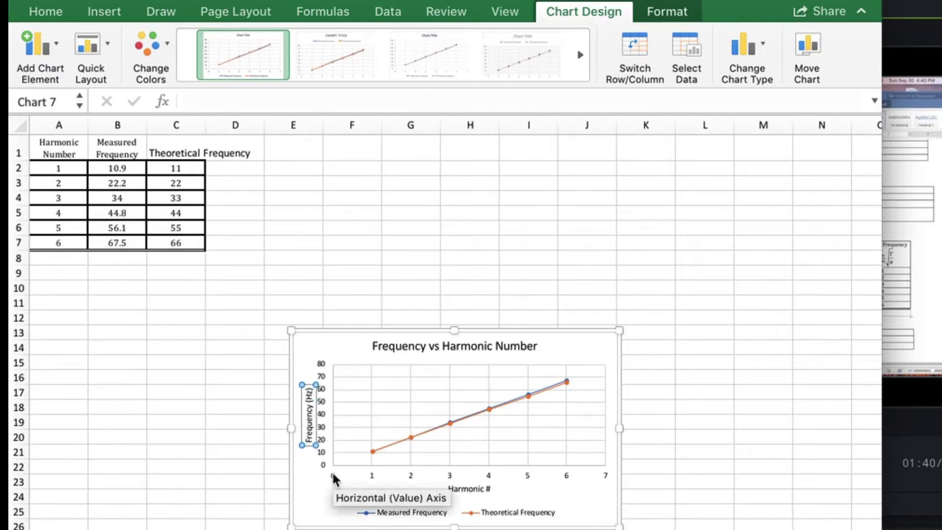
{"action": "left_click", "coordinate": [327, 493]}
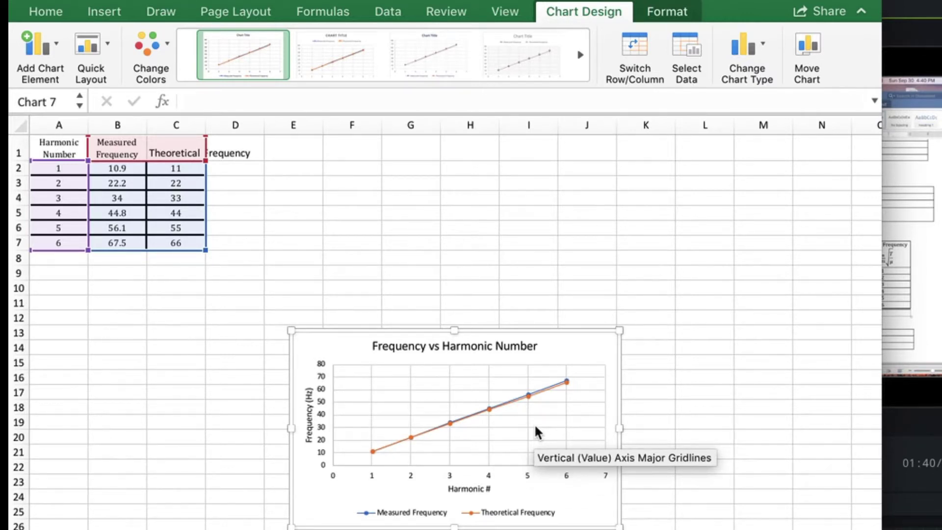
Step: Set the horizontal axis bounds to minimum 1 and maximum 6
{"action": "left_click", "coordinate": [38, 59]}
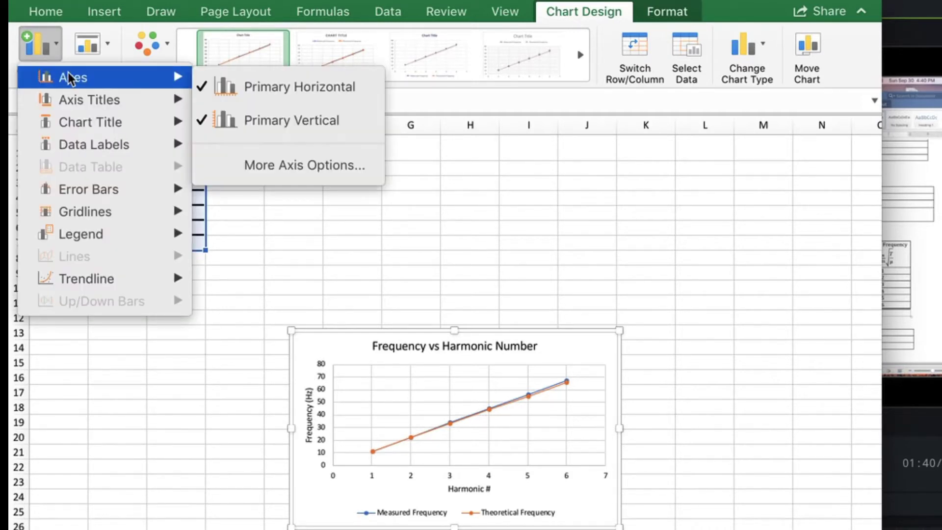
{"action": "mouse_move", "coordinate": [165, 83]}
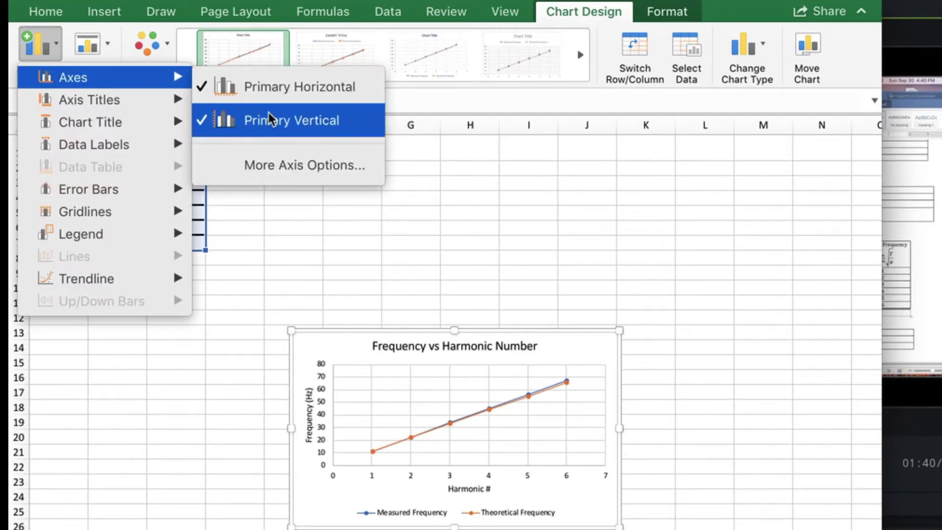
{"action": "left_click", "coordinate": [278, 167]}
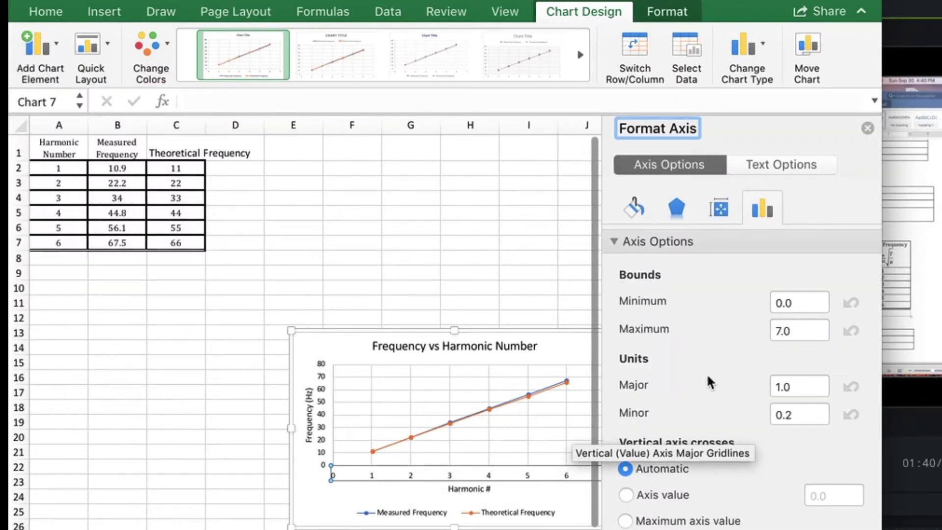
{"action": "left_click", "coordinate": [798, 302]}
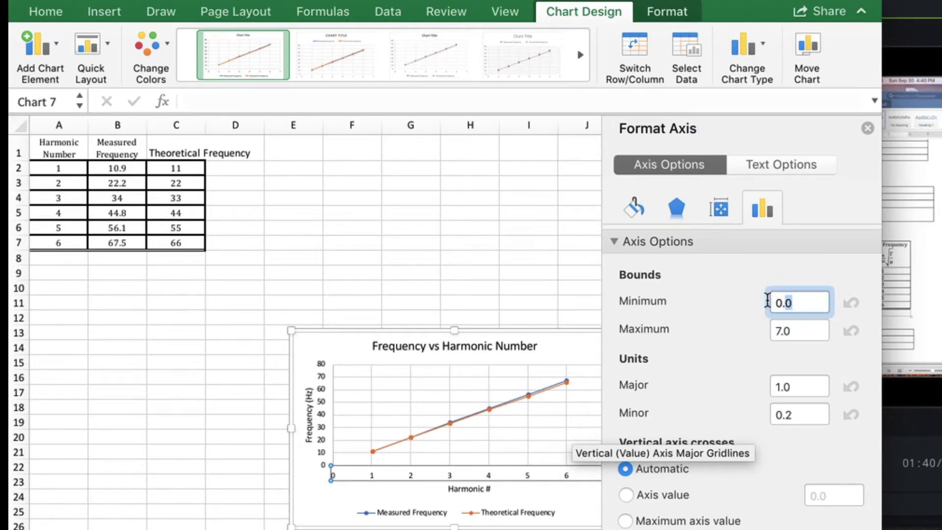
{"action": "type", "text": "1"}
{"action": "left_click", "coordinate": [801, 333]}
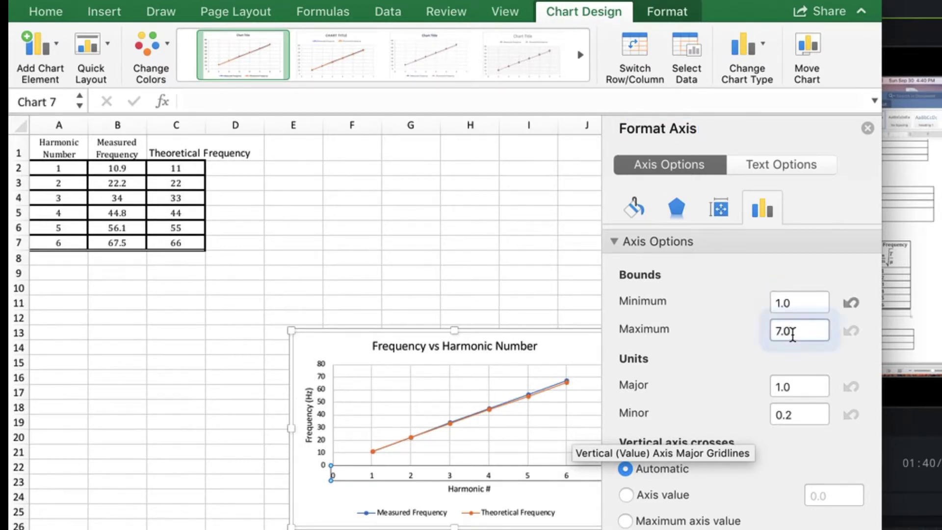
{"action": "type", "text": "6"}
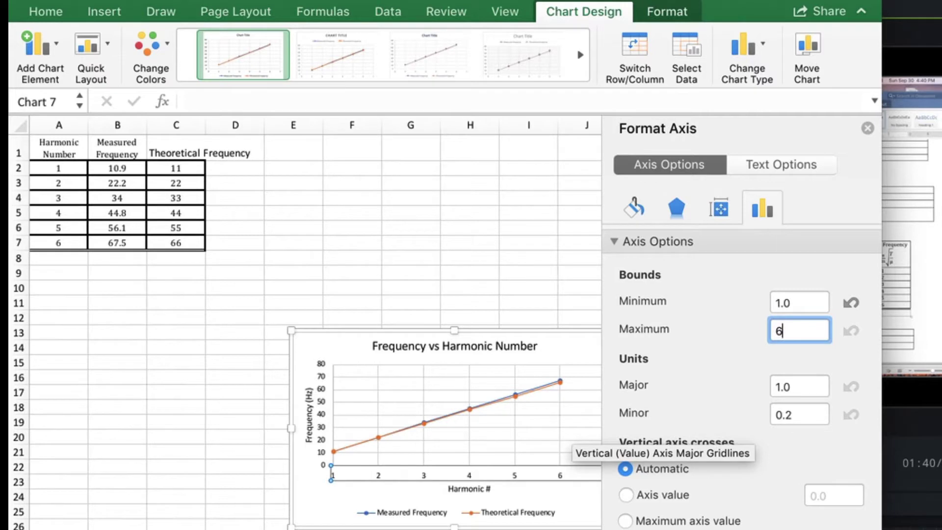
{"action": "left_click", "coordinate": [867, 128]}
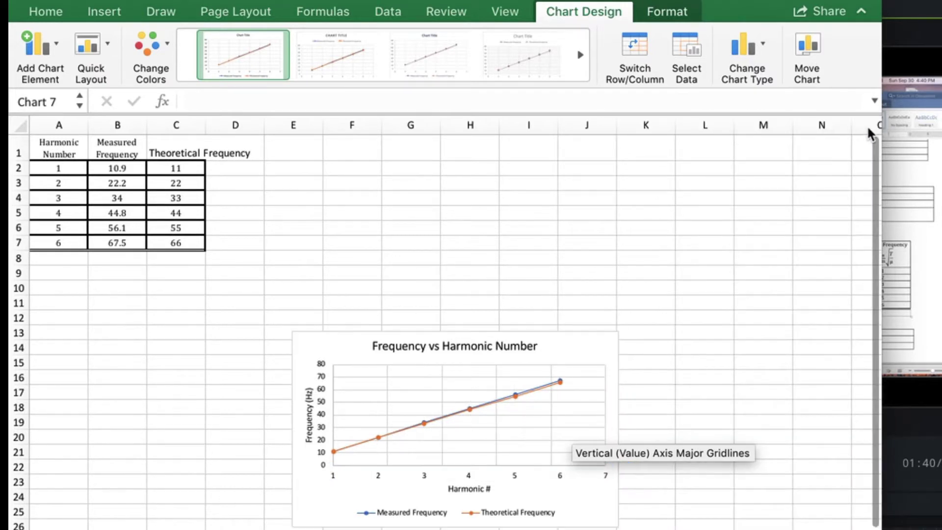
Step: Set the vertical axis bounds to minimum 10 and maximum 70
{"action": "left_click", "coordinate": [319, 403]}
{"action": "double_click", "coordinate": [319, 400]}
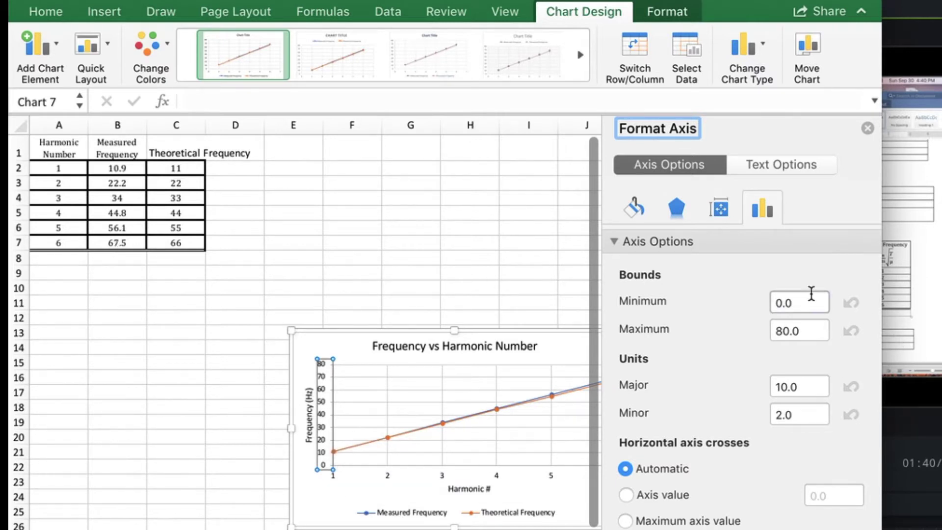
{"action": "left_click", "coordinate": [773, 303]}
{"action": "type", "text": "1"}
{"action": "left_click_drag", "start_coordinate": [782, 330], "coordinate": [773, 331]}
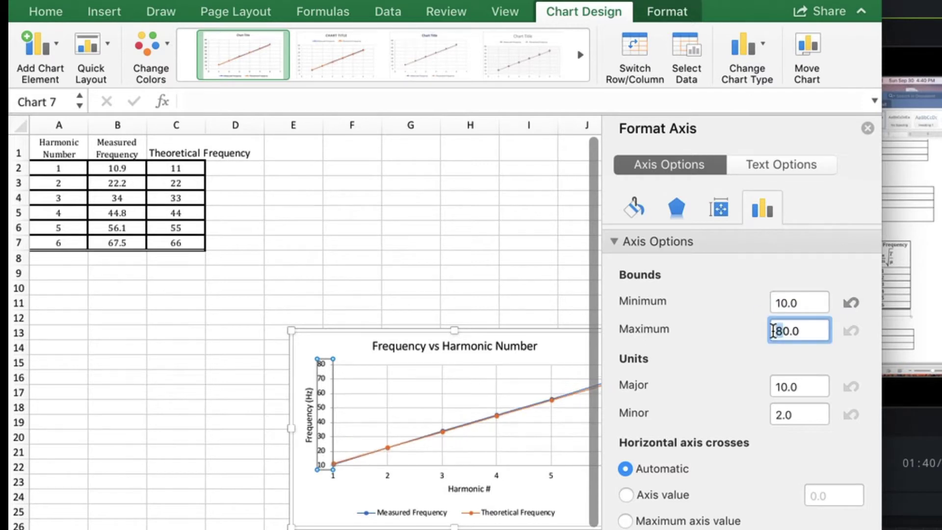
{"action": "type", "text": "7"}
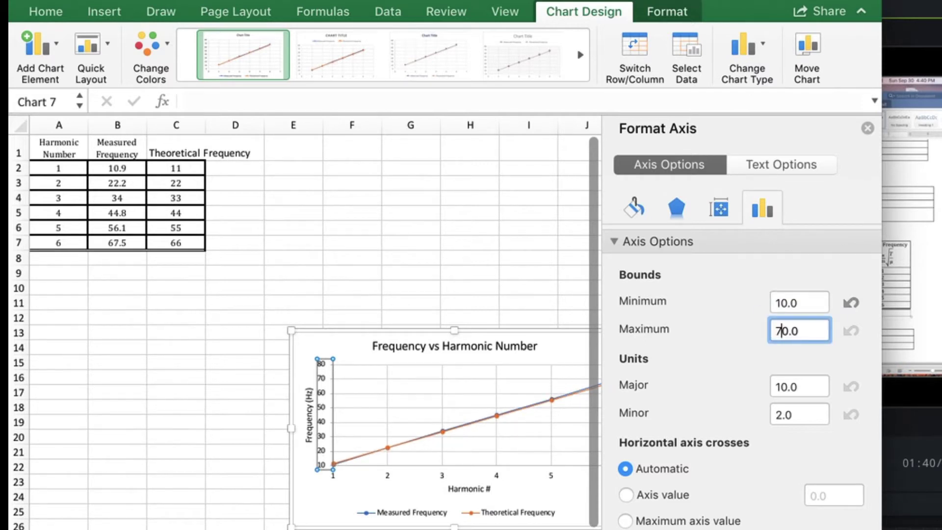
{"action": "left_click", "coordinate": [867, 129]}
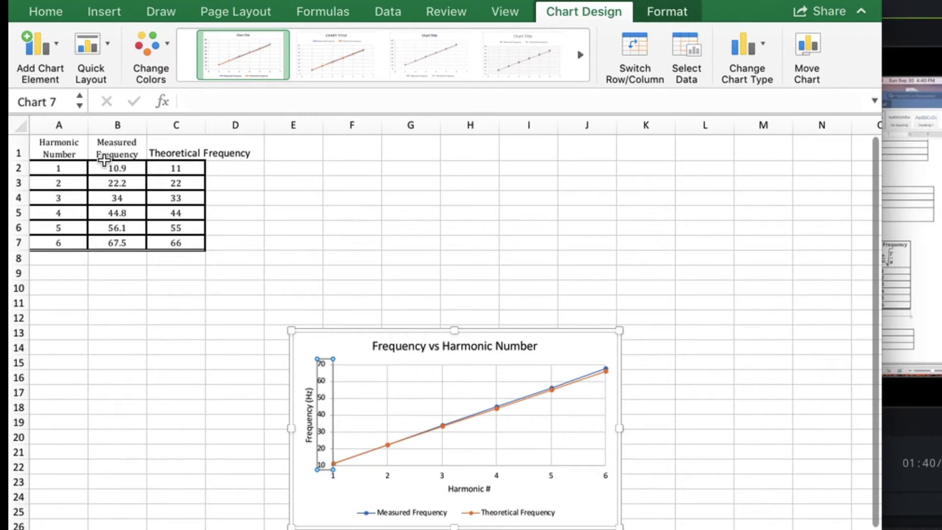
Step: Add a linear trendline to the Measured Frequency series
{"action": "left_click", "coordinate": [57, 44]}
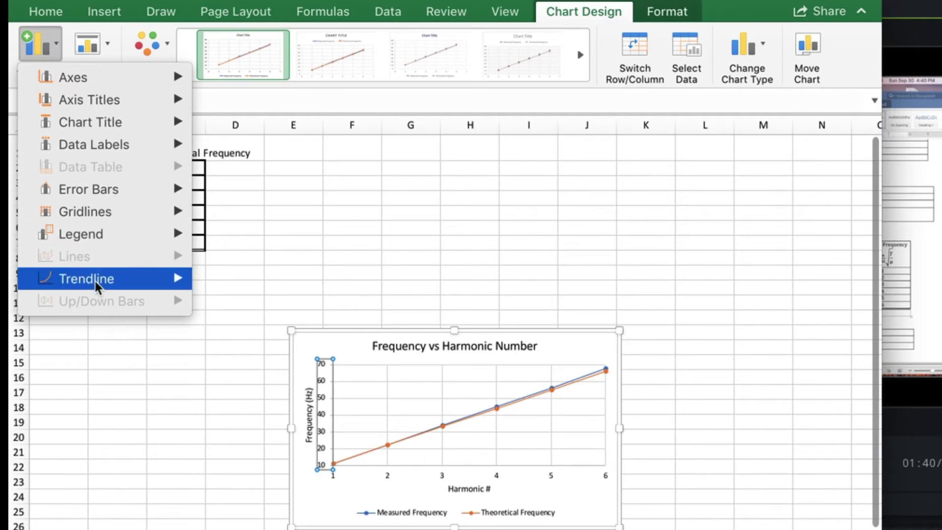
{"action": "mouse_move", "coordinate": [100, 282]}
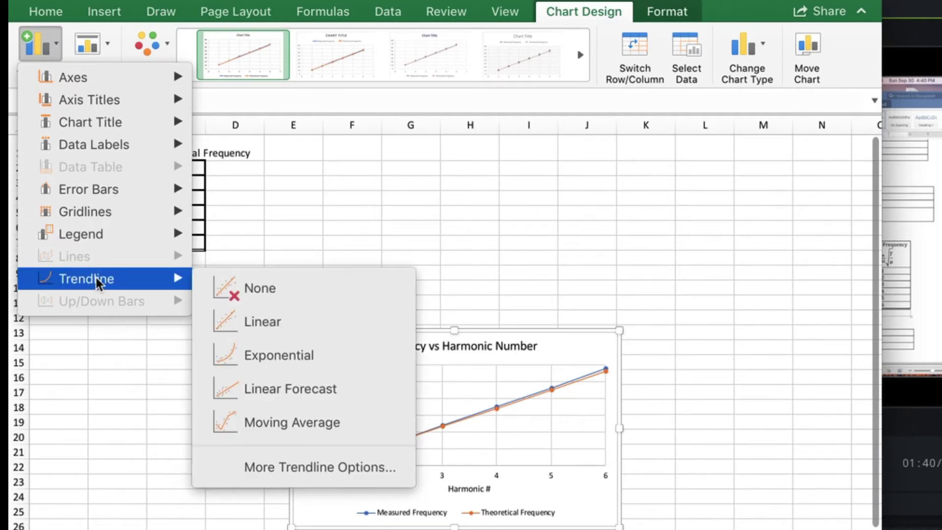
{"action": "left_click", "coordinate": [301, 472]}
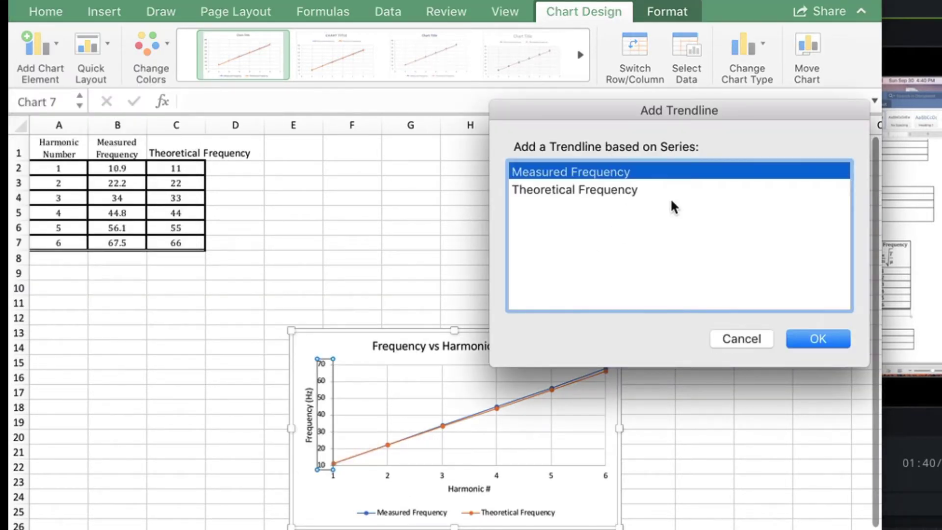
{"action": "left_click", "coordinate": [815, 343]}
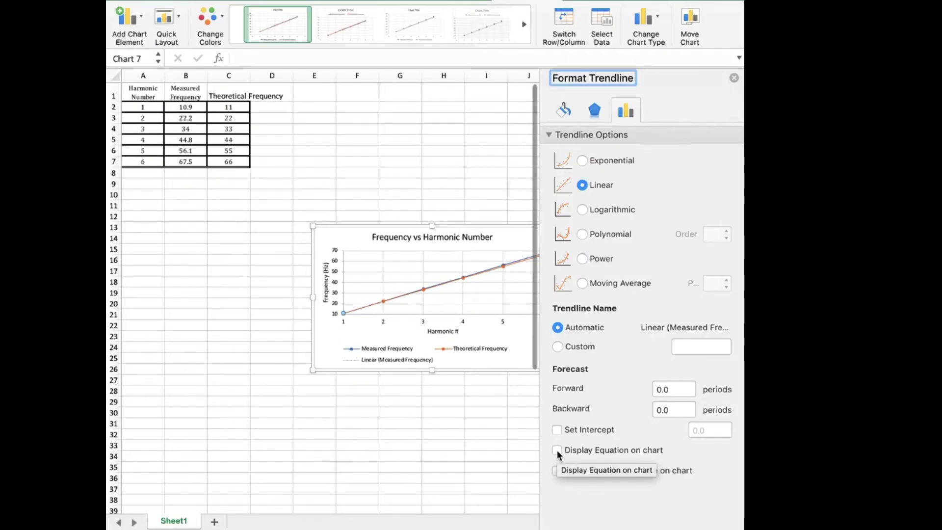
Step: Show the trendline equation y = 11.3x - 0.3 on the chart and move its label left, near harmonic 4
{"action": "left_click", "coordinate": [557, 449]}
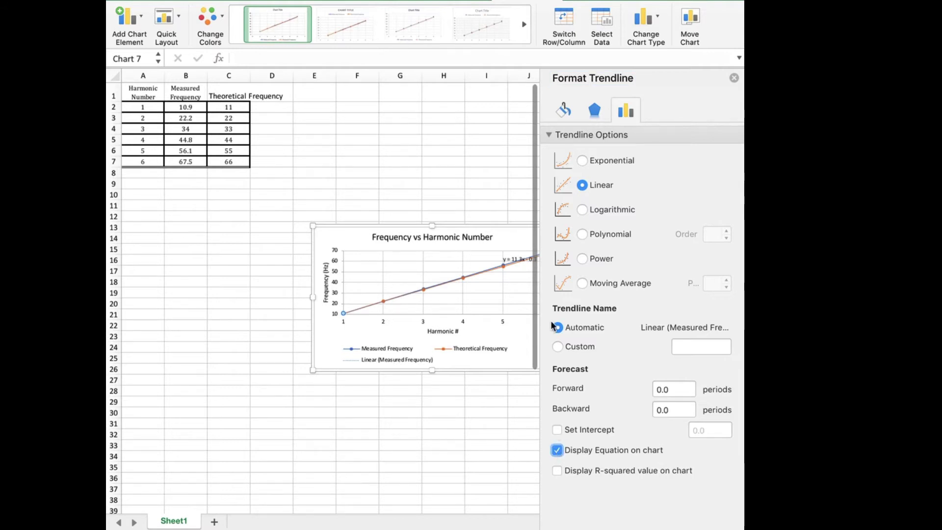
{"action": "left_click", "coordinate": [735, 78]}
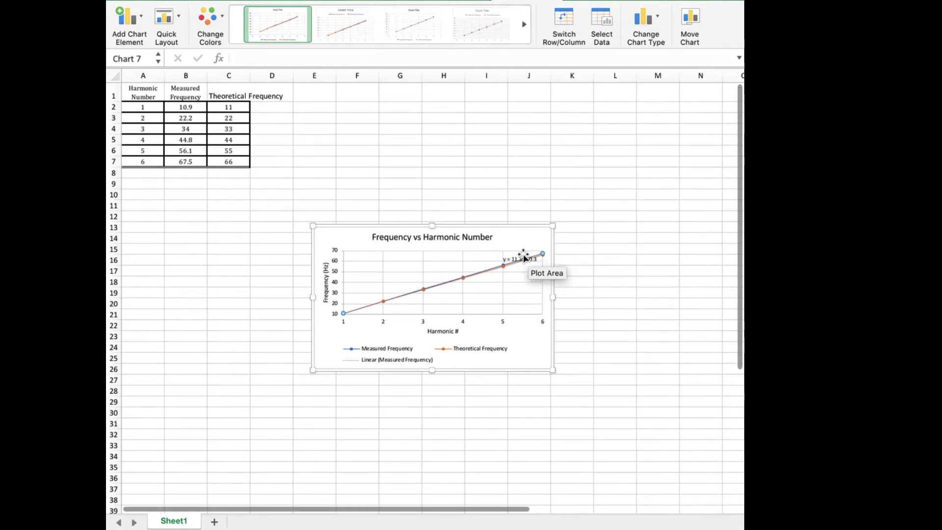
{"action": "left_click", "coordinate": [505, 259]}
{"action": "left_click_drag", "start_coordinate": [505, 259], "coordinate": [460, 262]}
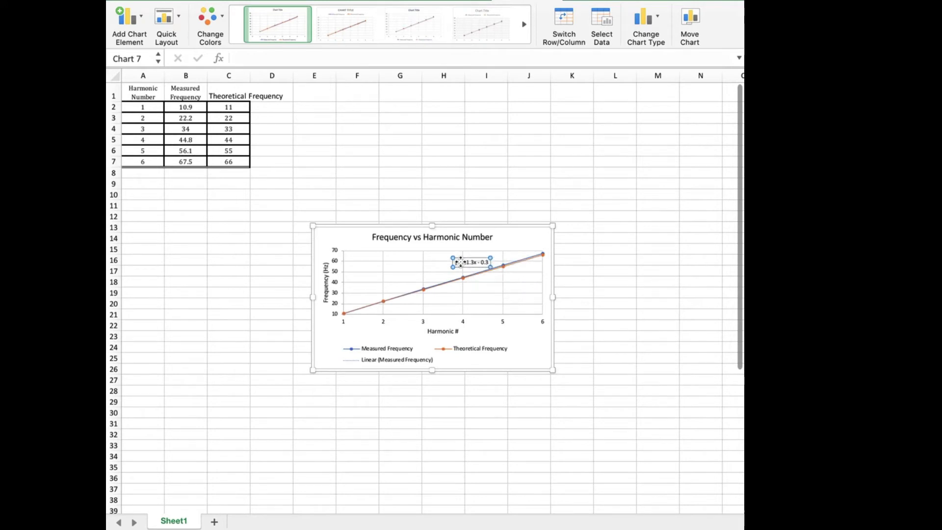
Step: Add a linear trendline to the Theoretical Frequency series
{"action": "left_click", "coordinate": [135, 22]}
{"action": "mouse_move", "coordinate": [166, 190]}
{"action": "left_click", "coordinate": [369, 326]}
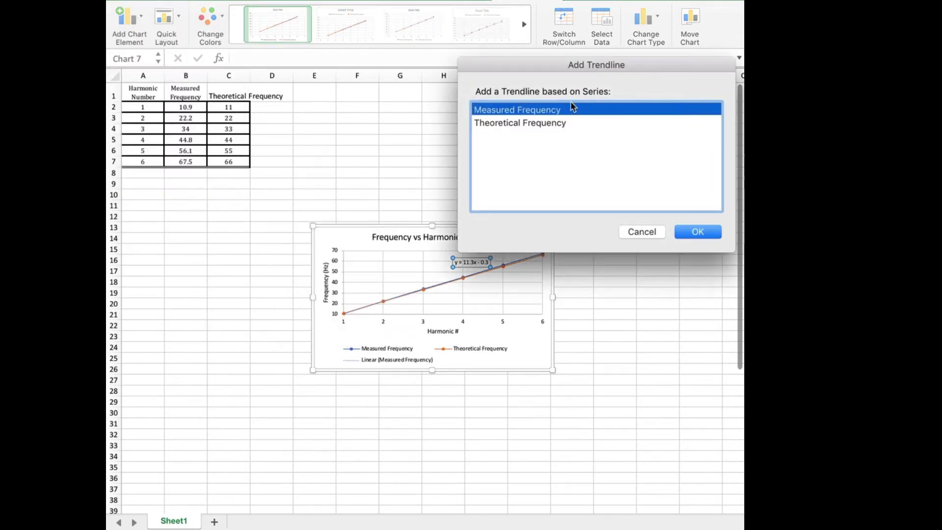
{"action": "left_click", "coordinate": [554, 124]}
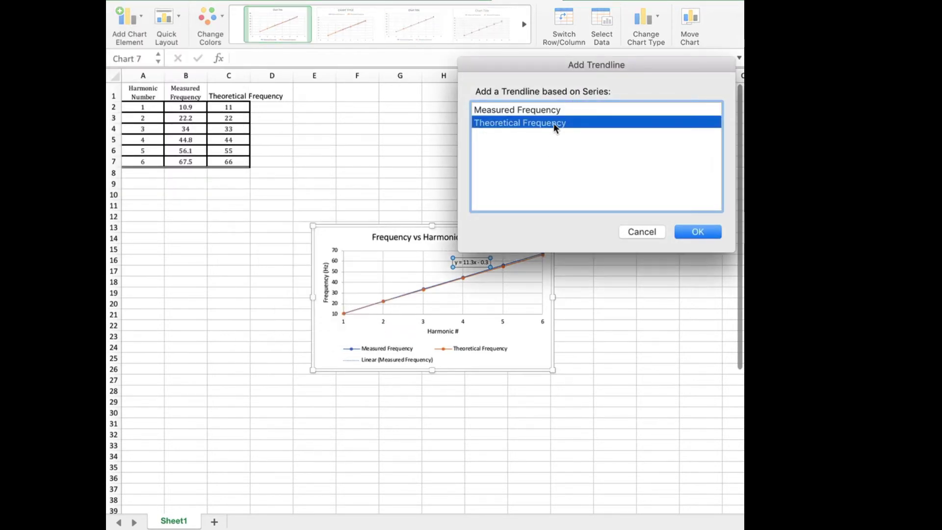
{"action": "left_click", "coordinate": [698, 232]}
Step: Display the y = 11x equation on the chart and place it below the measured equation
{"action": "left_click", "coordinate": [557, 451]}
{"action": "left_click", "coordinate": [734, 78]}
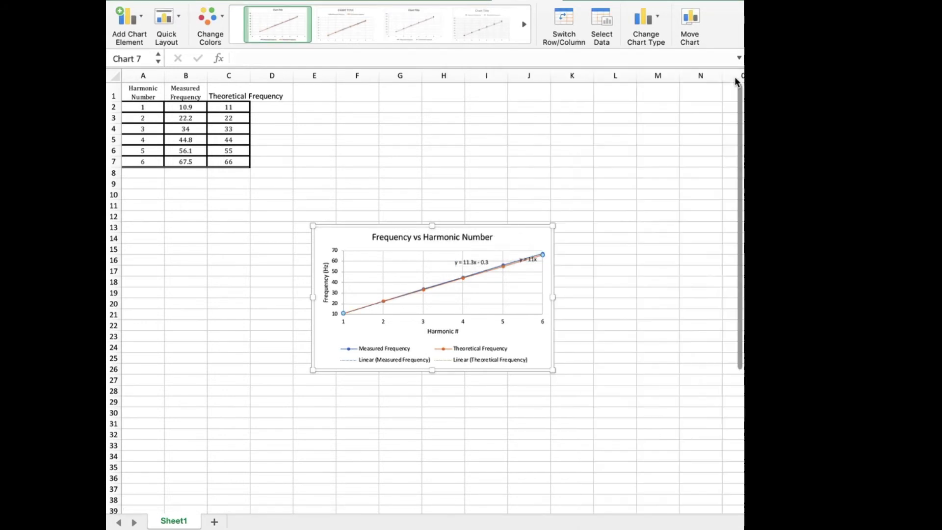
{"action": "left_click_drag", "start_coordinate": [529, 259], "coordinate": [496, 280]}
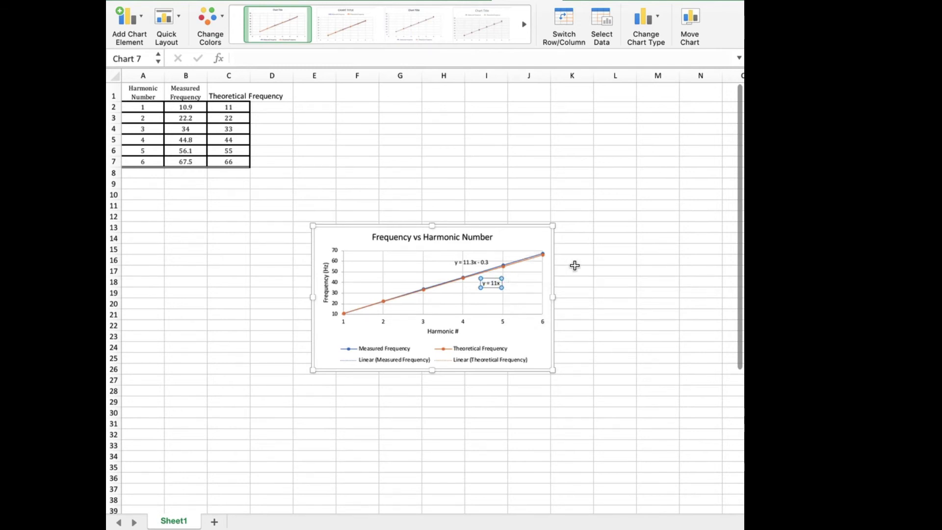
Step: Select the whole 'Frequency vs Harmonic Number' chart
{"action": "left_click", "coordinate": [605, 272]}
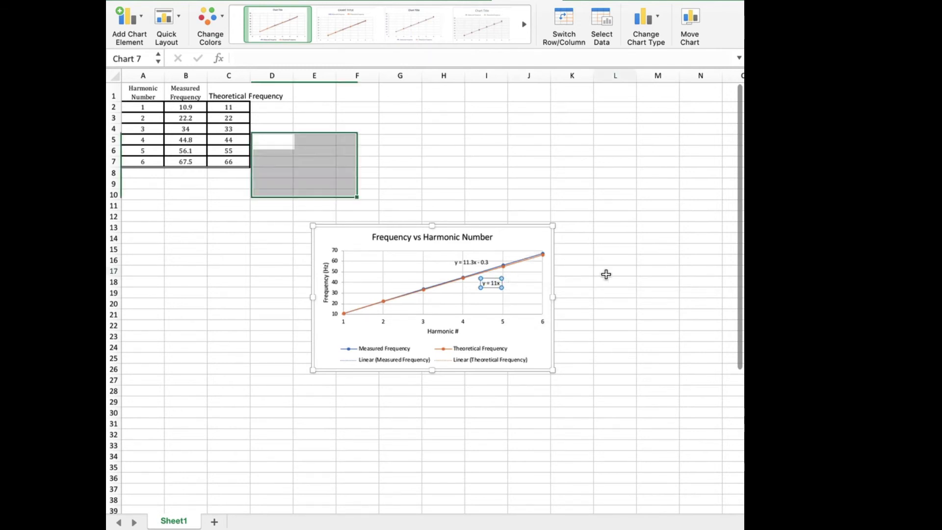
{"action": "left_click", "coordinate": [534, 348]}
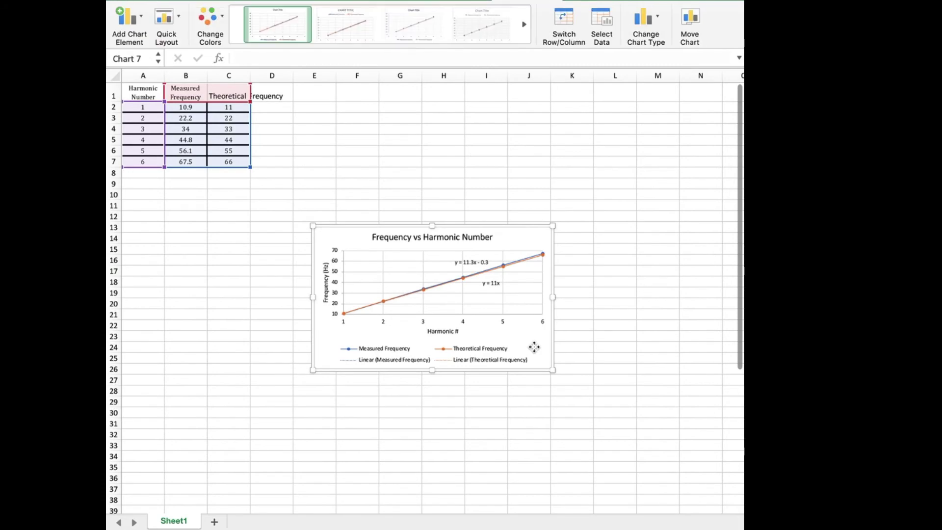